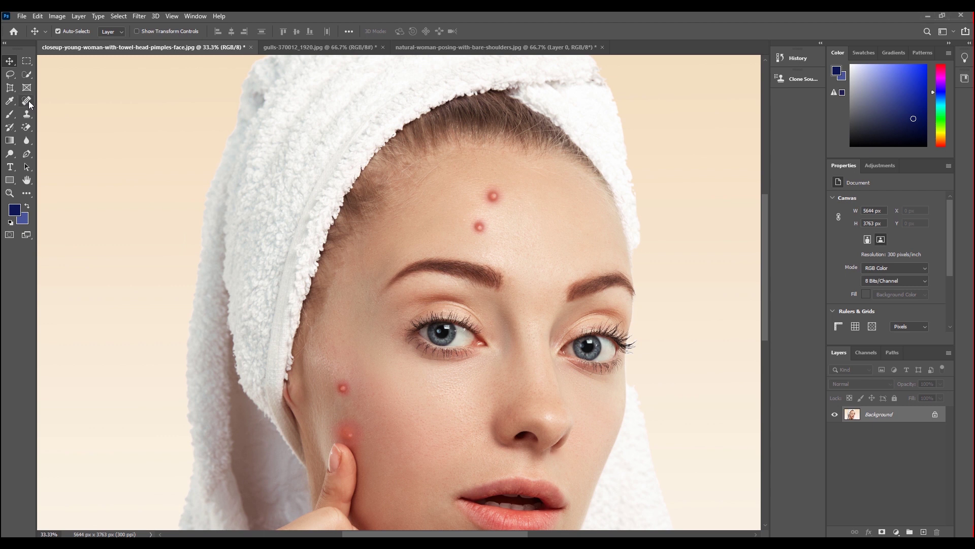
Choose the Spot Healing Brush Tool and paint out the upper forehead pimple.
left_click(28, 101)
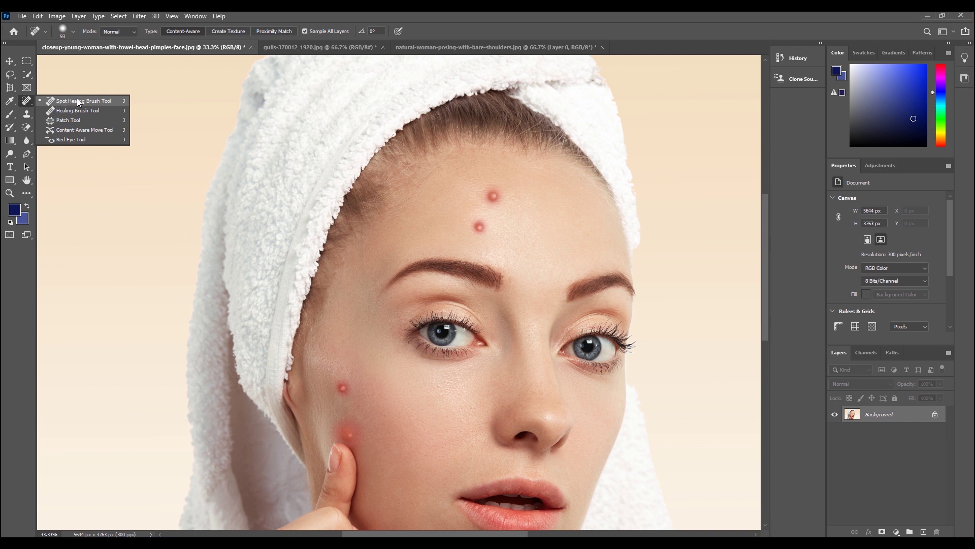
left_click(69, 105)
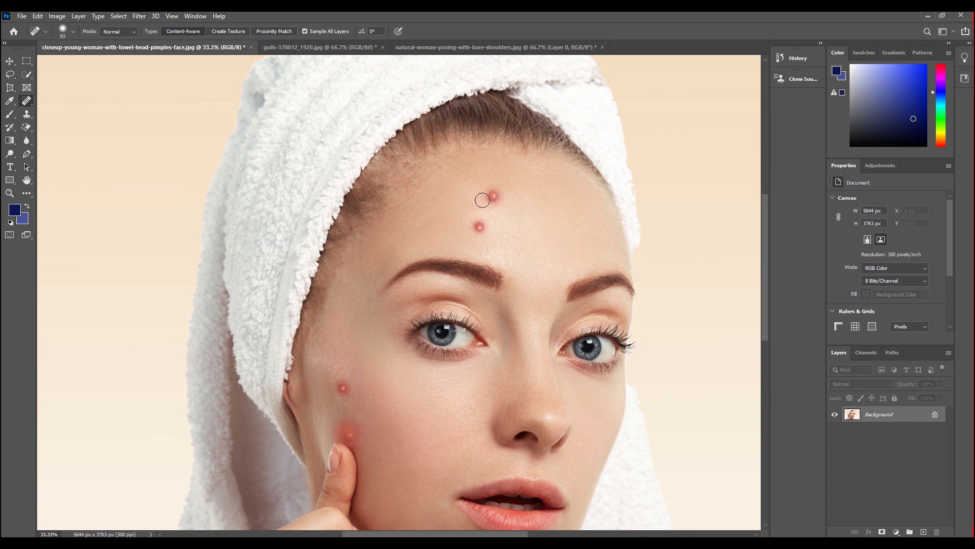
mouse_move(491, 190)
left_mouse_down()
mouse_move(491, 201)
mouse_move(491, 189)
left_mouse_up()
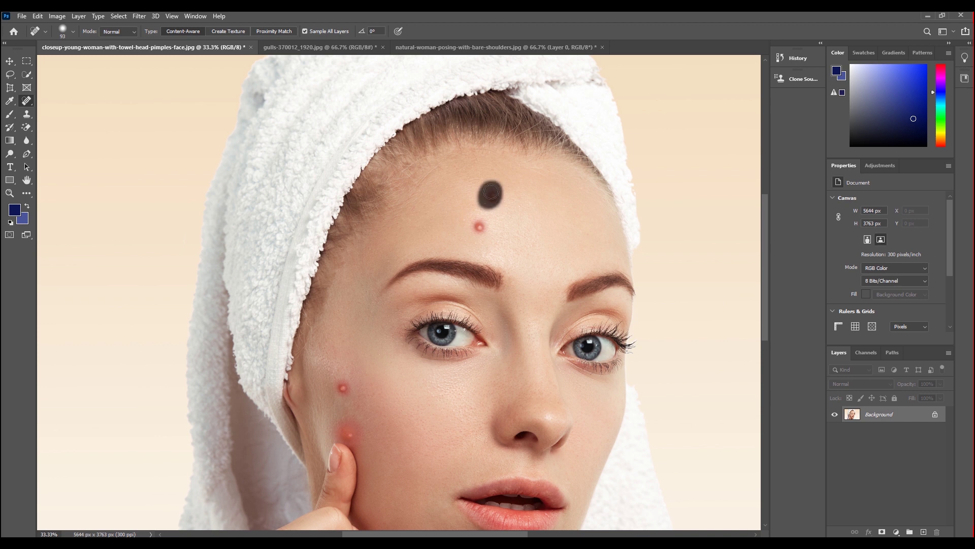
Heal the remaining forehead pimples, the upper cheek pimple and the red pimple near the fingertip.
left_click_drag(497, 197, 491, 199)
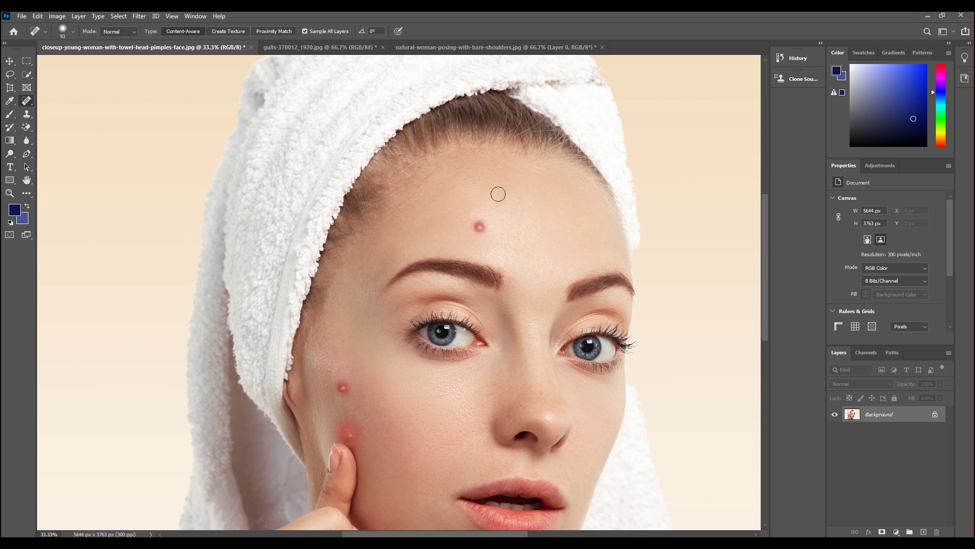
left_click(480, 225)
left_click(339, 387)
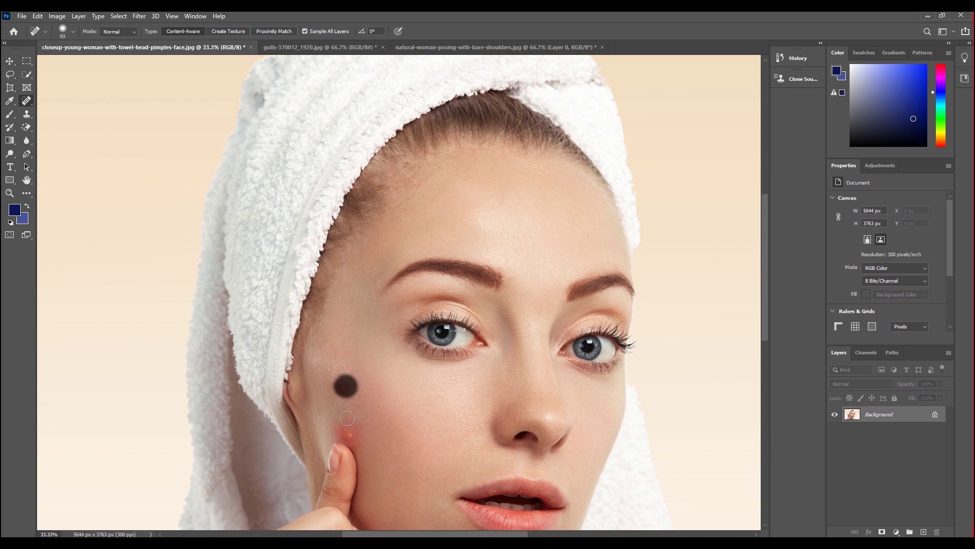
left_click(350, 434)
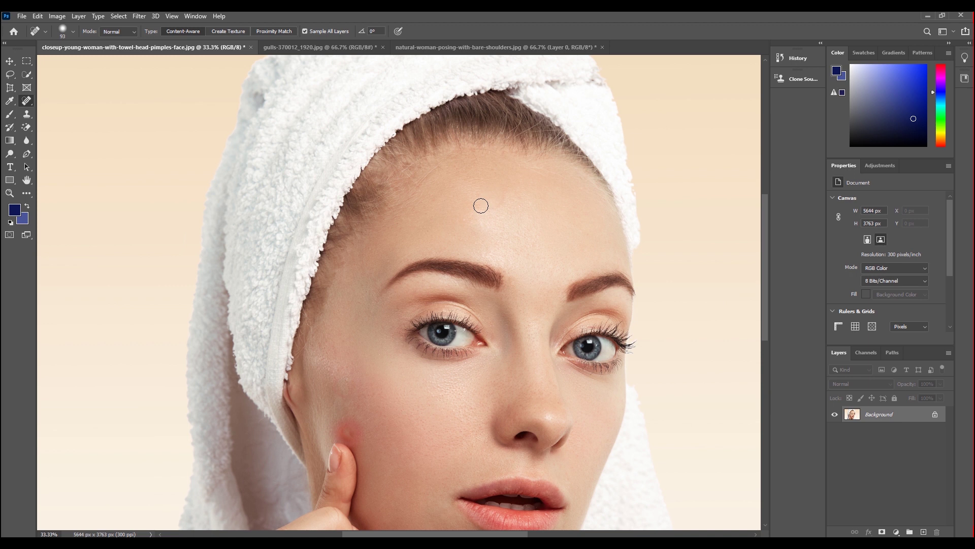
Adjust the healing brush size with the bracket keys, ending back at 90.
key("bracketleft")
key("bracketleft")
key("bracketright")
key("bracketright")
key("bracketright")
key("bracketleft")
key("bracketleft")
key("bracketleft")
Choose the Healing Brush Tool and make the freckled woman photo the active document.
right_click(29, 102)
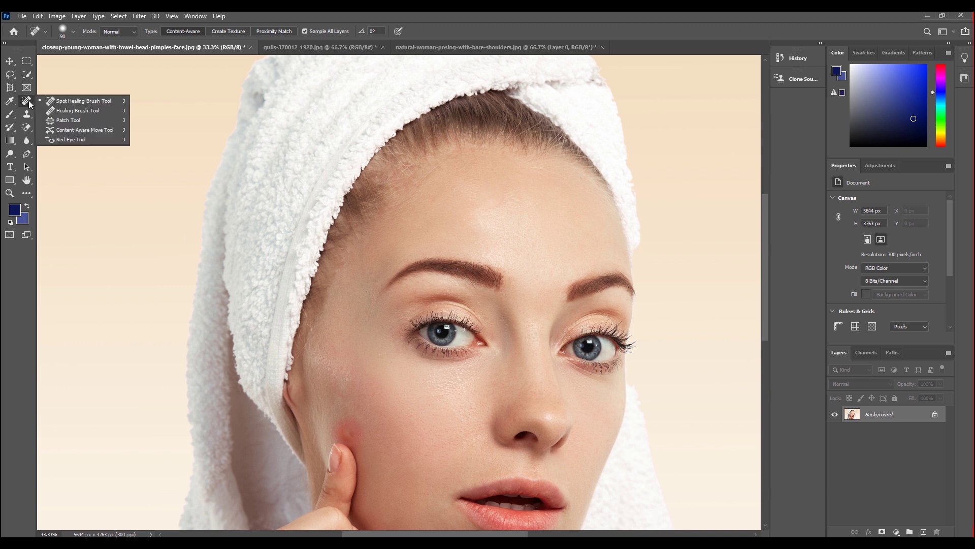
left_click(66, 111)
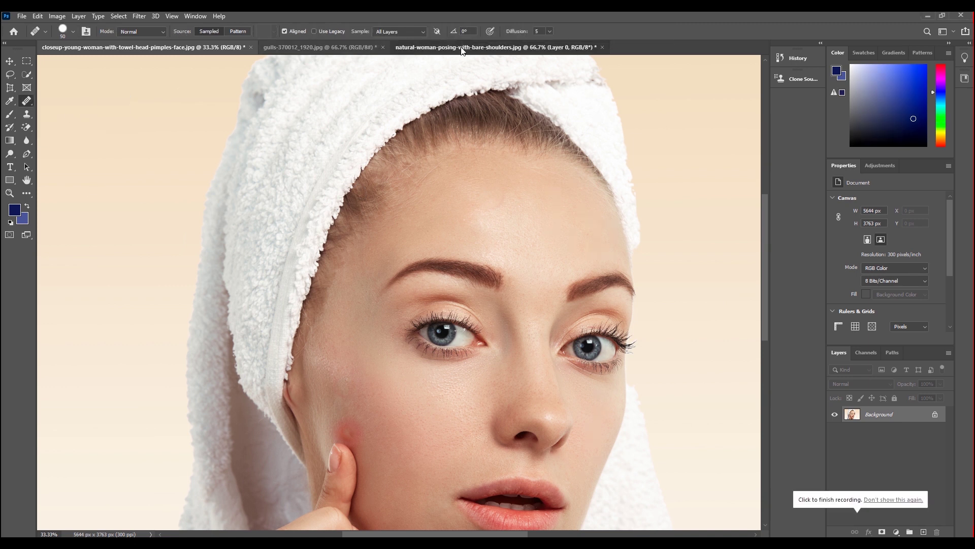
left_click(463, 48)
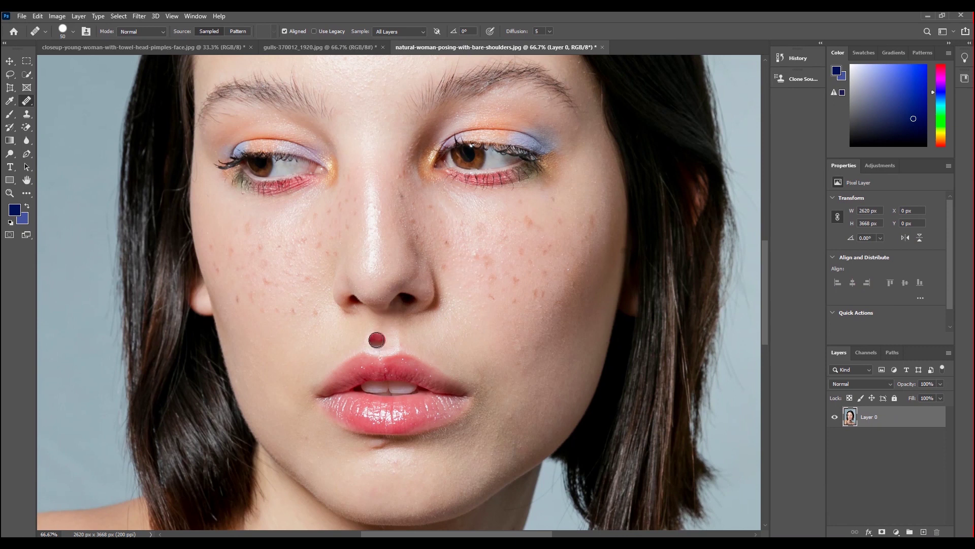
right_click(27, 101)
left_click(74, 111)
Heal the freckles on the cheek beside the nose and lower on the cheek.
left_click_drag(460, 324, 470, 325)
left_click_drag(422, 239, 430, 216)
left_click_drag(479, 319, 475, 315)
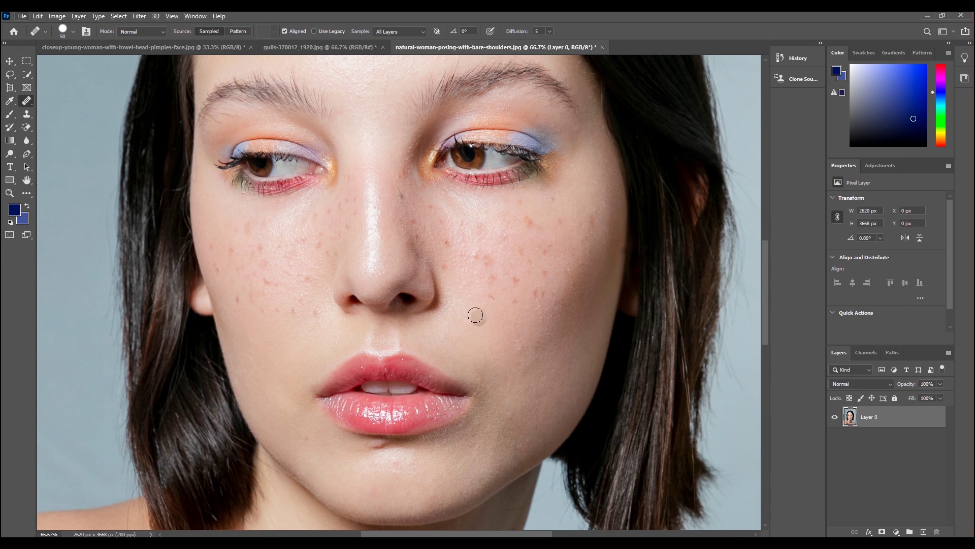
left_click(588, 231)
left_click(570, 272)
left_click(530, 325)
left_click_drag(482, 325, 466, 316)
Sample clean skin beside the nose, then heal the remaining right-cheek freckles and a spot on the other cheek.
key("alt")
left_click(460, 306, "alt")
left_click_drag(487, 257, 490, 279)
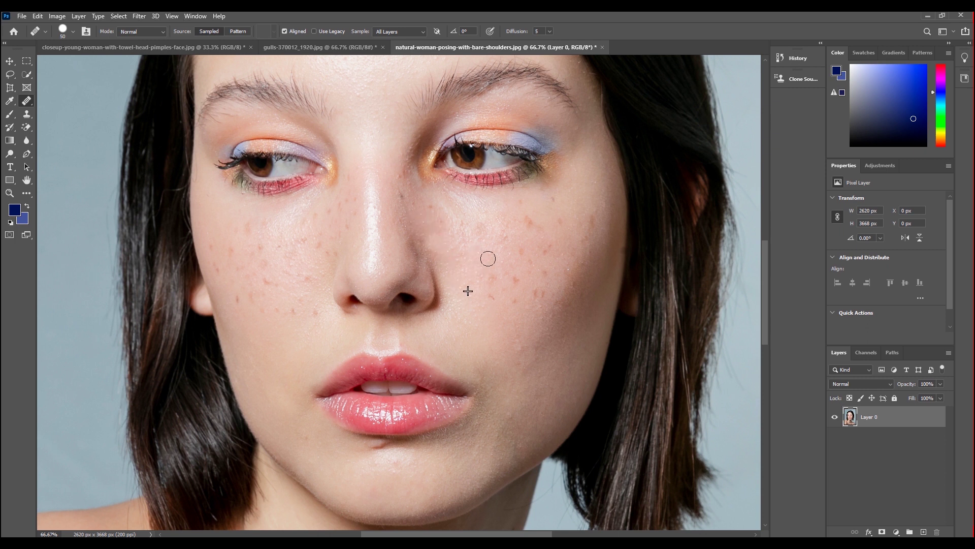
left_click(488, 294)
left_click(516, 279)
left_click(529, 251)
left_click(147, 184)
Switch to the Clone Stamp, clone skin over the right-cheek freckles, and undo the smeared stroke.
left_click(26, 114)
left_click(61, 116)
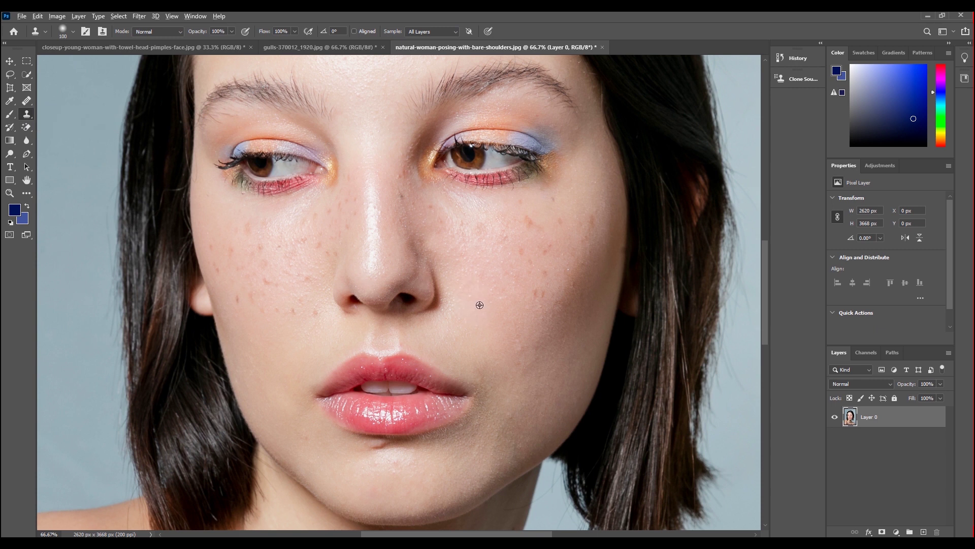
left_click(472, 313, "alt")
left_click_drag(531, 287, 500, 249)
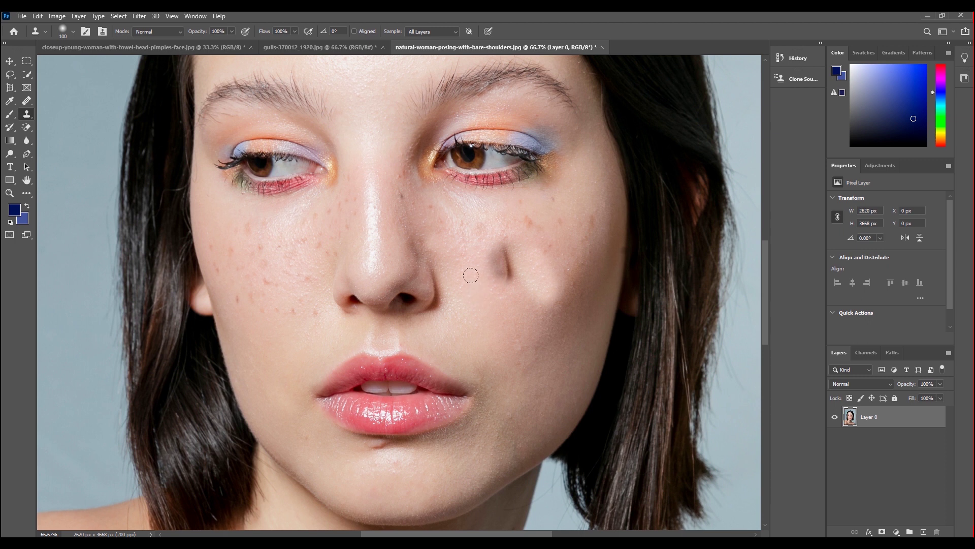
key("ctrl+z")
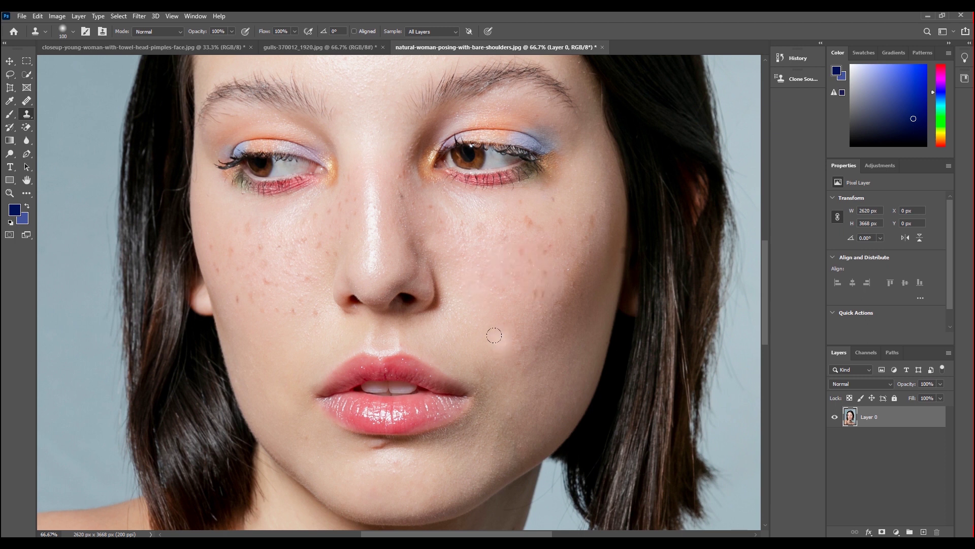
Clone smooth skin over freckles on the right cheek and under the eye, undoing the last strokes.
left_click(489, 312, "alt")
left_click_drag(518, 295, 504, 286)
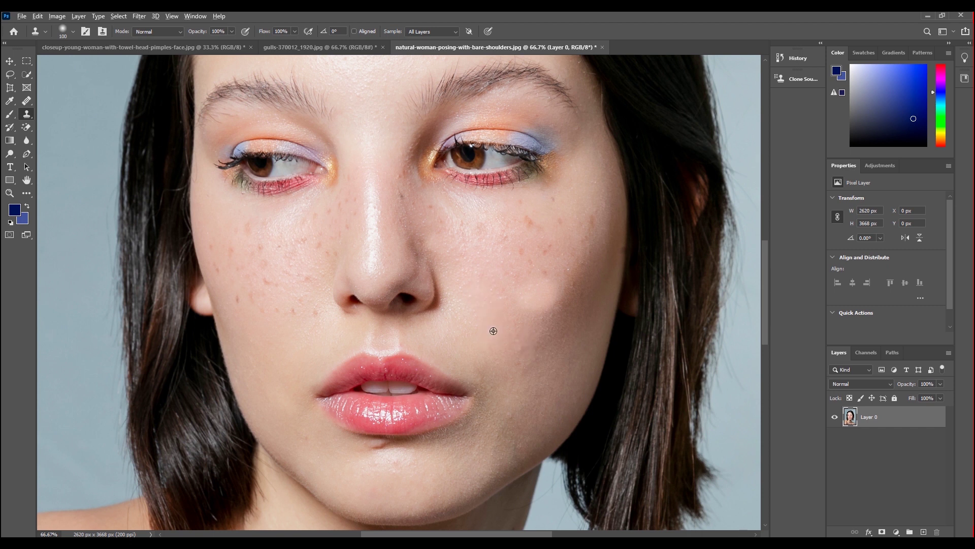
left_click_drag(555, 269, 535, 262)
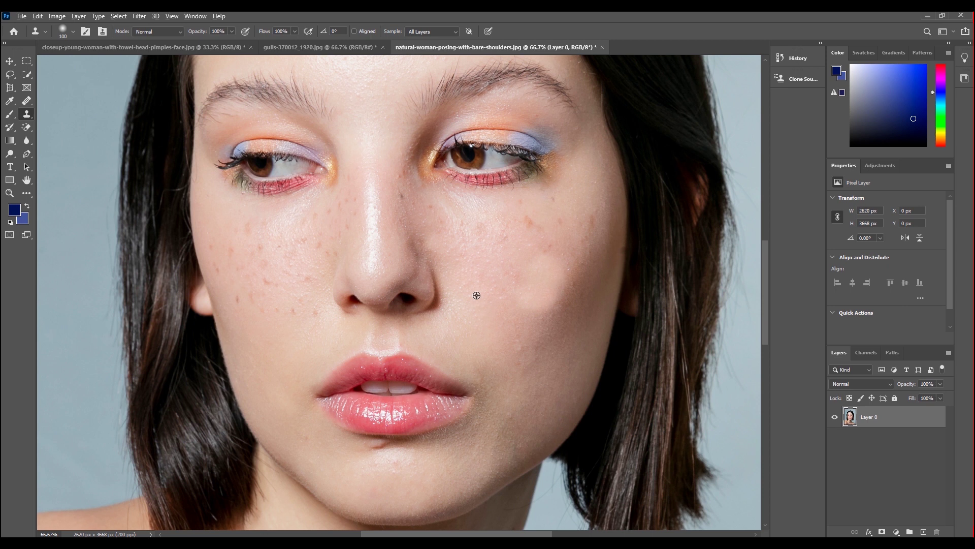
left_click(523, 220)
left_click(544, 207)
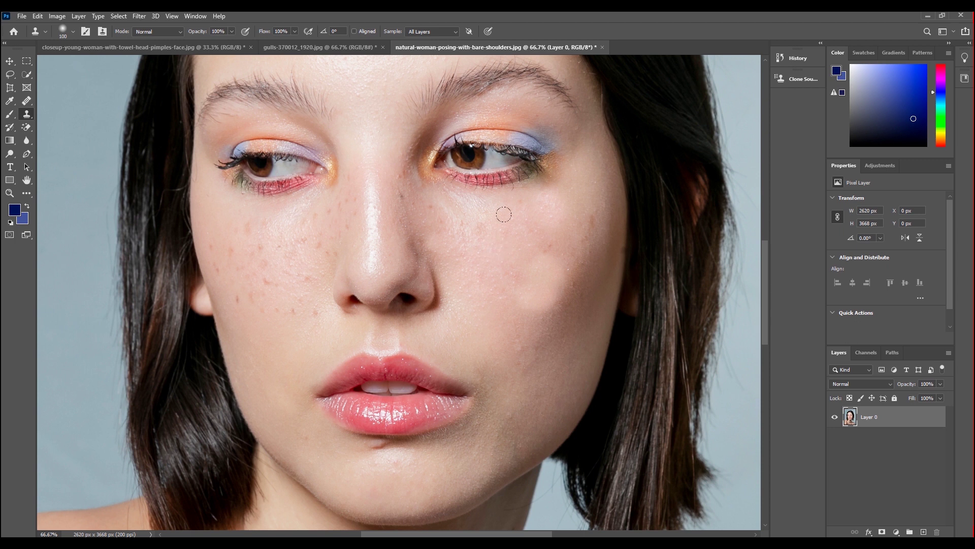
left_click_drag(475, 224, 455, 222)
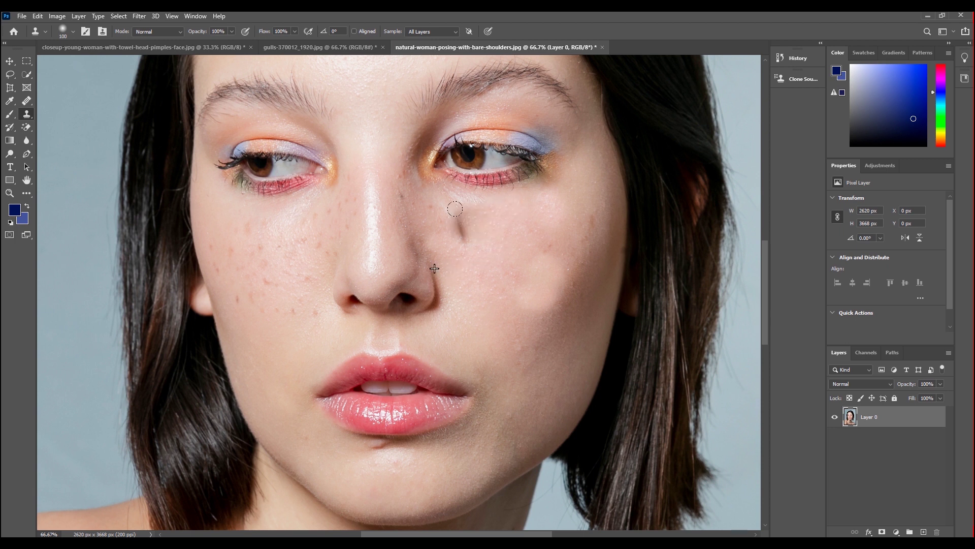
key("ctrl+z")
key("ctrl+z")
key("ctrl+z")
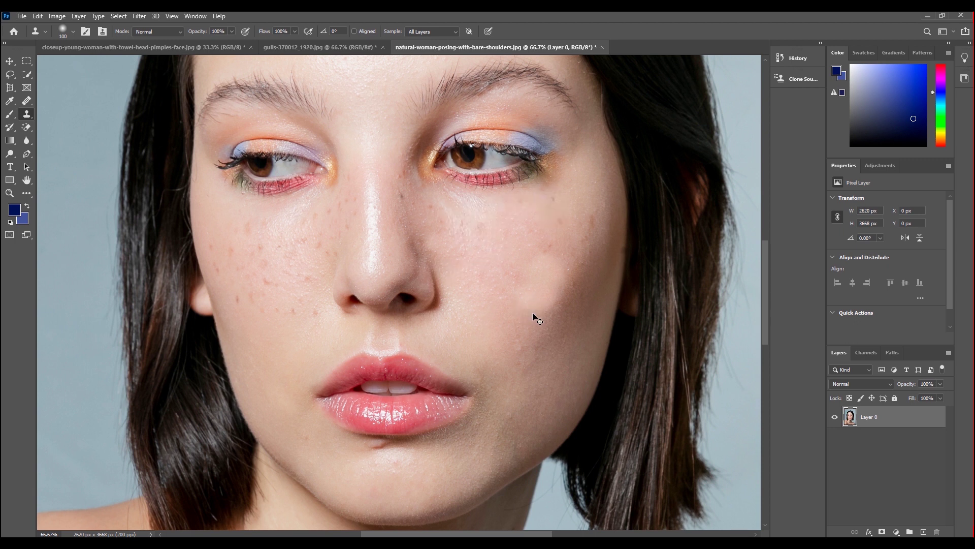
key("ctrl+z")
key("ctrl+z")
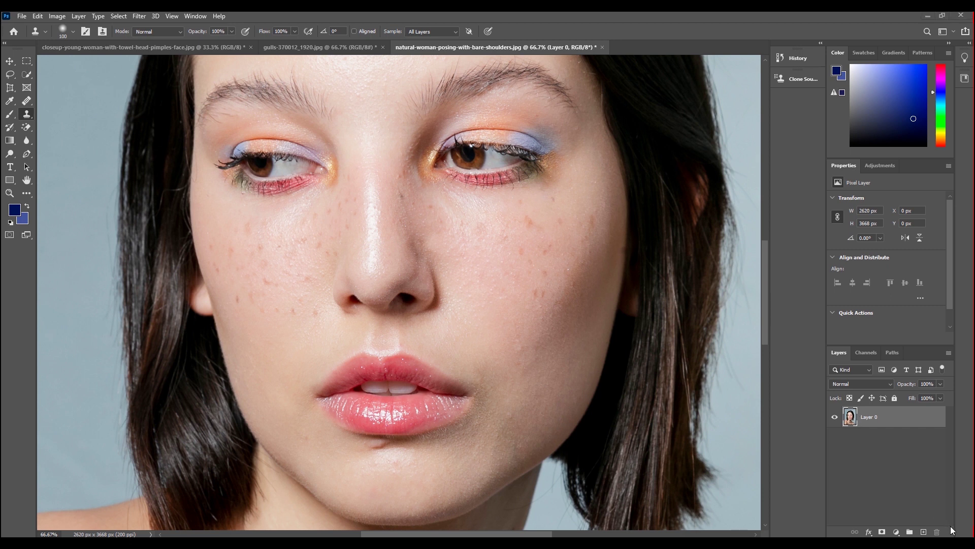
Add a new empty retouch layer, check the sampling option and reselect the Healing Brush.
left_click(924, 532)
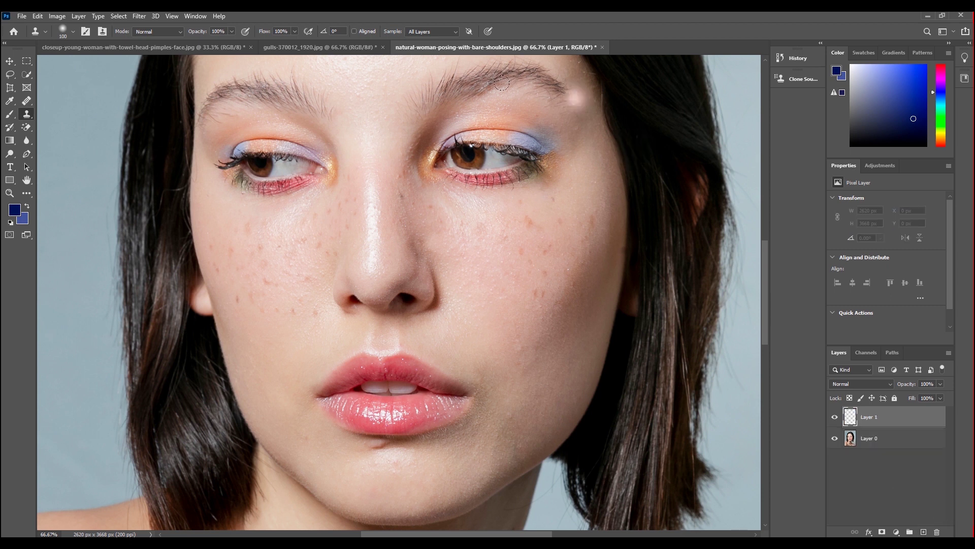
left_click(454, 29)
left_click(430, 54)
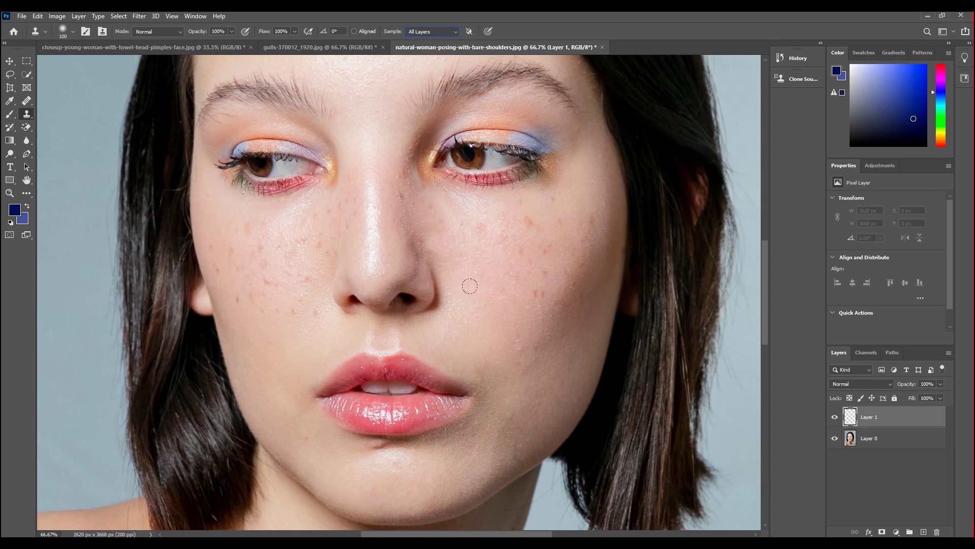
right_click(29, 101)
left_click(71, 109)
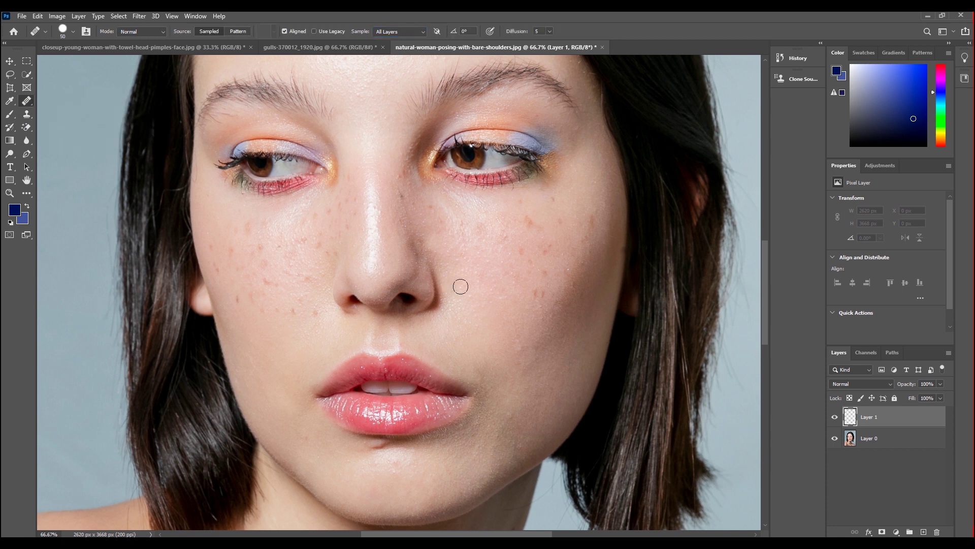
Heal the freckles and blemishes across the right cheek onto the new layer.
left_click(488, 270, "alt")
left_click(540, 295)
left_click(544, 264)
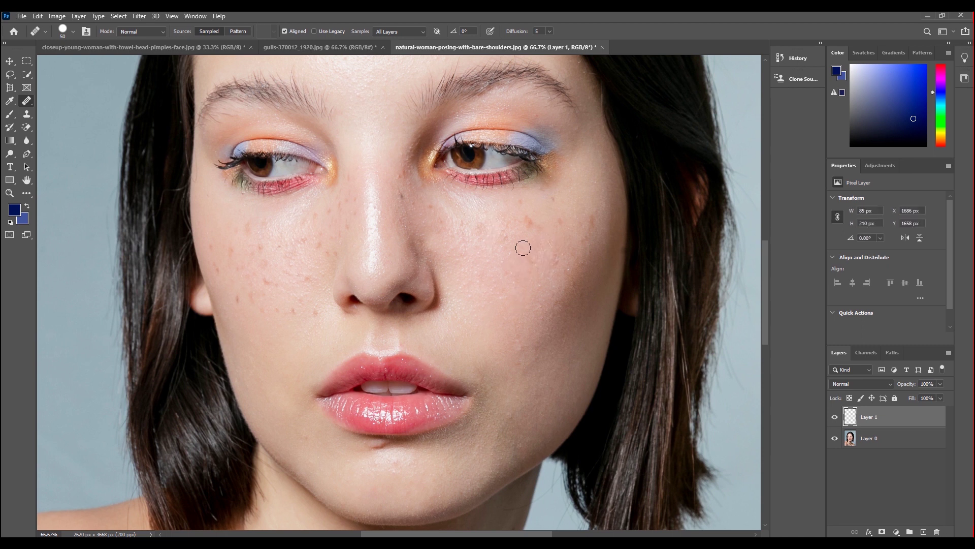
left_click(530, 220)
left_click(534, 255)
left_click(593, 207)
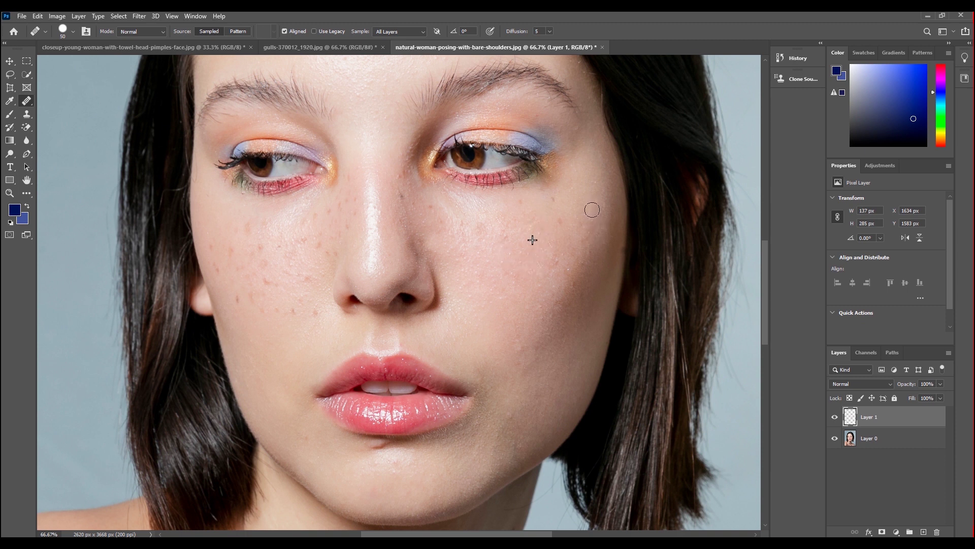
left_click(559, 217)
Heal the freckles along the cheek, beside the nose and along the nose bridge.
left_click(519, 202)
left_click(472, 222)
left_click(441, 223)
left_click(488, 213, "alt")
left_click(429, 207)
mouse_move(349, 190)
left_mouse_down()
mouse_move(362, 168)
mouse_move(348, 192)
mouse_move(355, 220)
mouse_move(322, 211)
mouse_move(328, 231)
left_mouse_up()
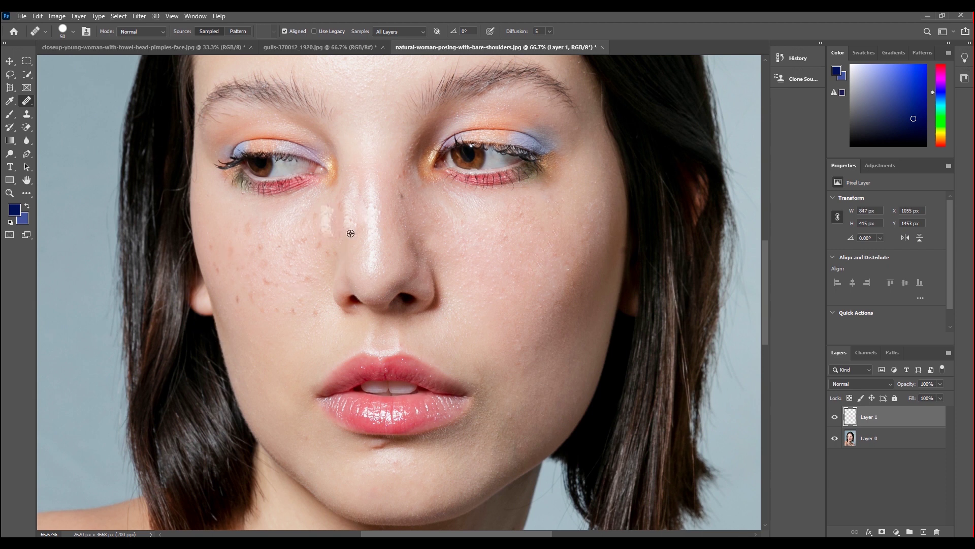
Sample clean skin and heal the freckles below the eye and across the left cheek.
left_click(237, 326, "alt")
mouse_move(235, 298)
left_mouse_down()
mouse_move(210, 243)
mouse_move(214, 262)
mouse_move(239, 257)
mouse_move(251, 300)
mouse_move(274, 307)
left_mouse_up()
left_click(233, 310, "alt")
left_click(228, 284, "alt")
left_click(223, 256, "alt")
left_click(228, 277, "alt")
mouse_move(246, 218)
left_mouse_down()
mouse_move(250, 233)
mouse_move(237, 233)
mouse_move(233, 252)
mouse_move(256, 228)
mouse_move(273, 239)
mouse_move(263, 265)
left_mouse_up()
left_click(228, 231, "alt")
left_click(236, 236, "alt")
Heal the row of small blemishes, remaining cheek freckles and dark spots beside the nose.
left_click(237, 241, "alt")
left_click(239, 303, "alt")
mouse_move(263, 306)
left_mouse_down()
mouse_move(314, 311)
mouse_move(285, 309)
left_mouse_up()
left_click(253, 273, "alt")
left_click(281, 282)
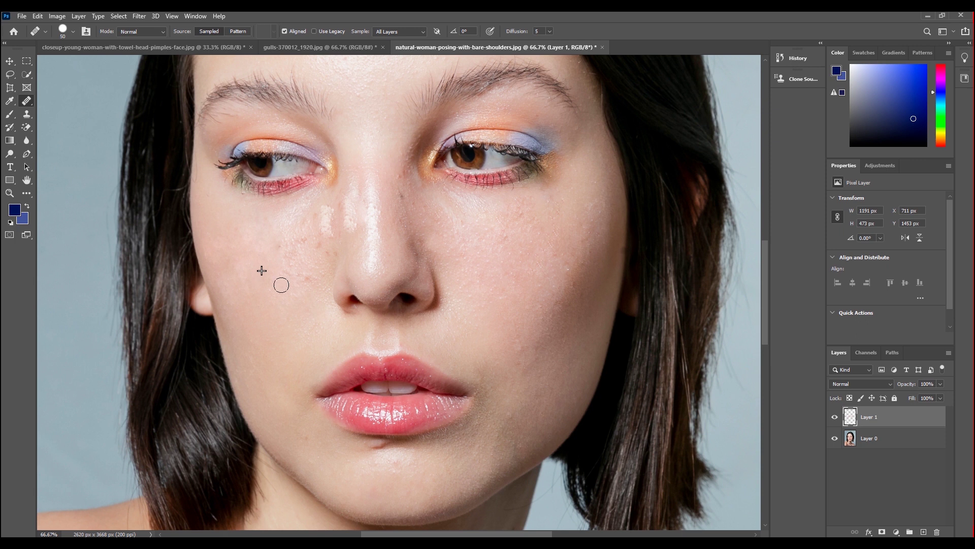
left_click(293, 296, "alt")
left_click(294, 260)
left_click(278, 262, "alt")
mouse_move(304, 245)
left_mouse_down()
mouse_move(324, 253)
mouse_move(318, 211)
mouse_move(322, 240)
left_mouse_up()
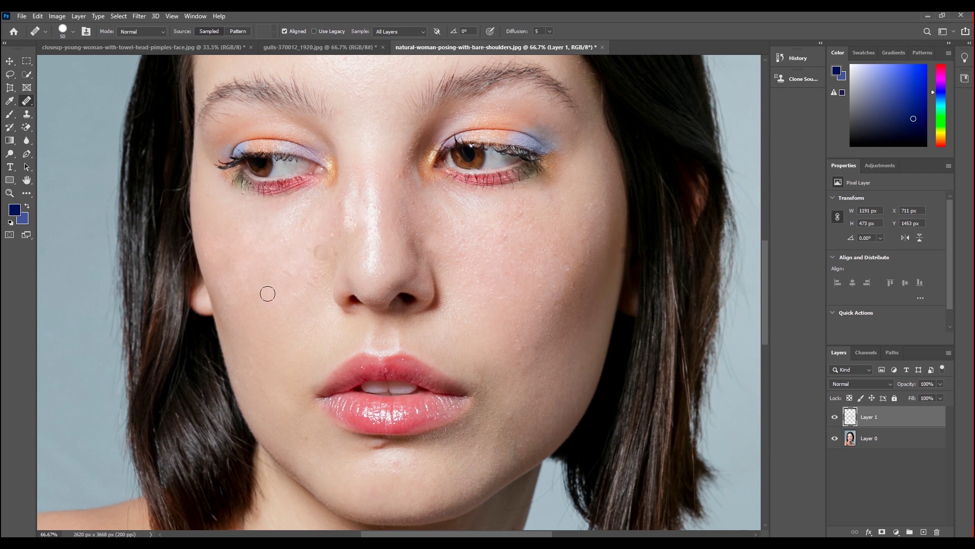
left_click(375, 239)
left_click(834, 417)
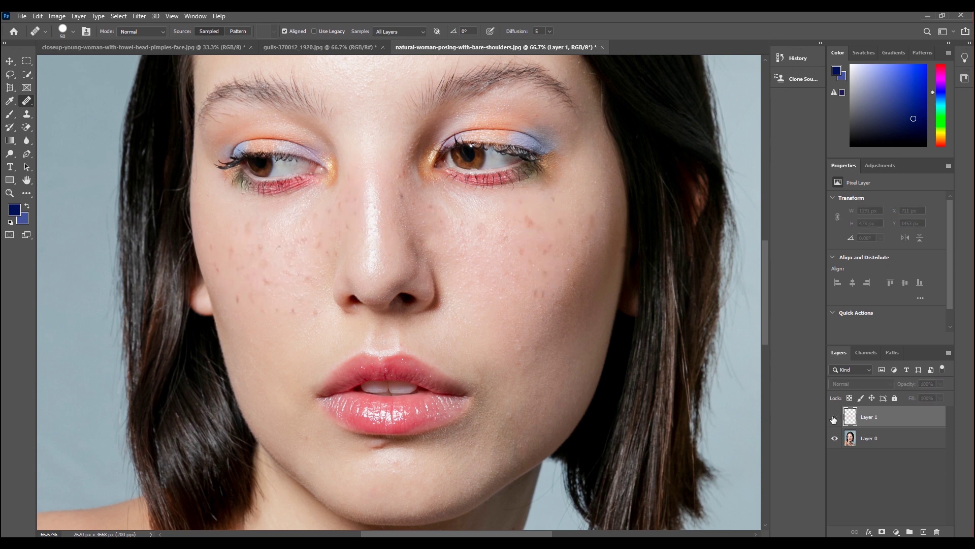
left_click(834, 418)
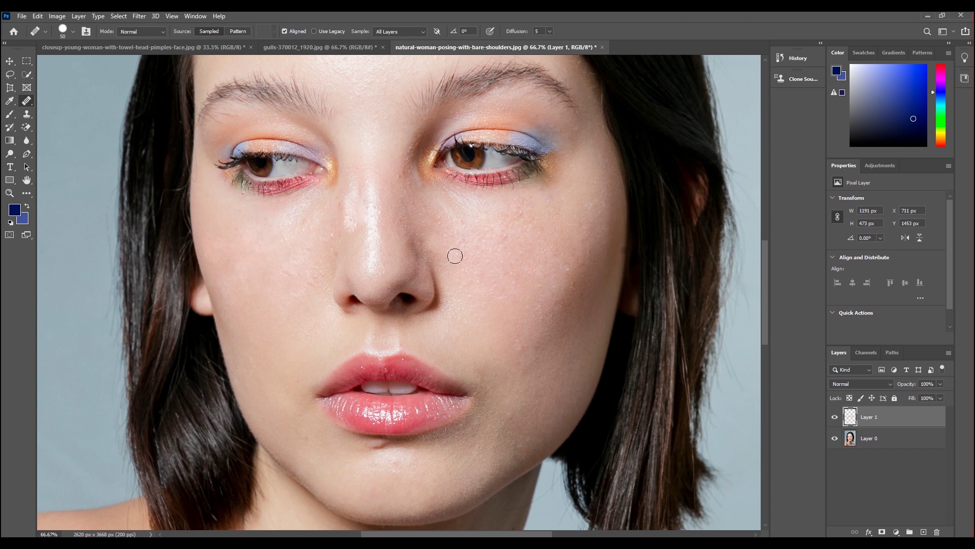
right_click(28, 102)
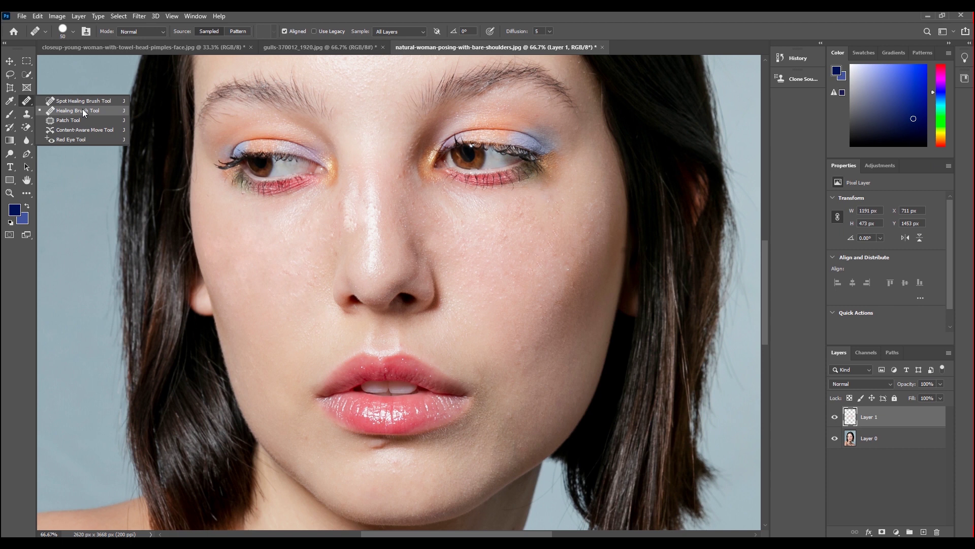
Set the Healing Brush source to the third Water pattern and paint it across the left cheek.
left_click(209, 32)
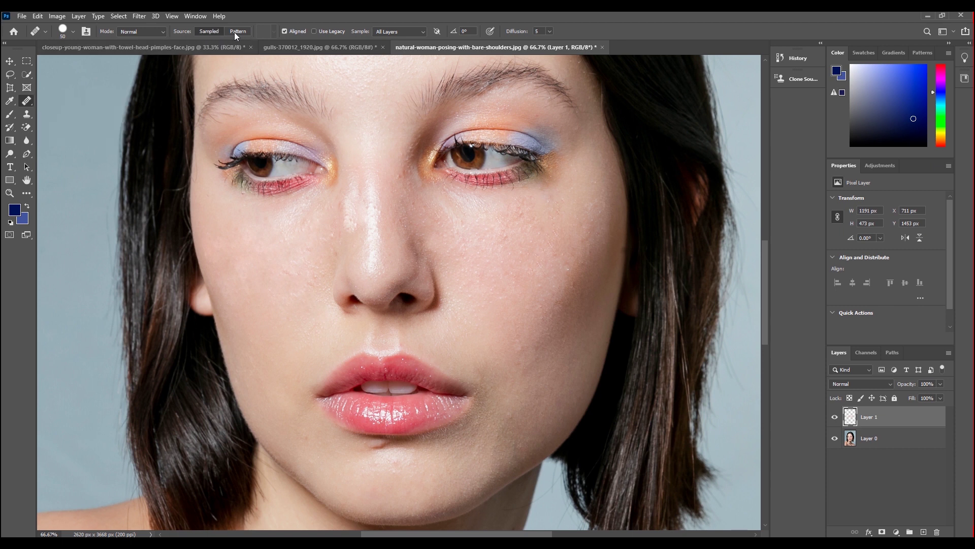
left_click(235, 31)
left_click(275, 34)
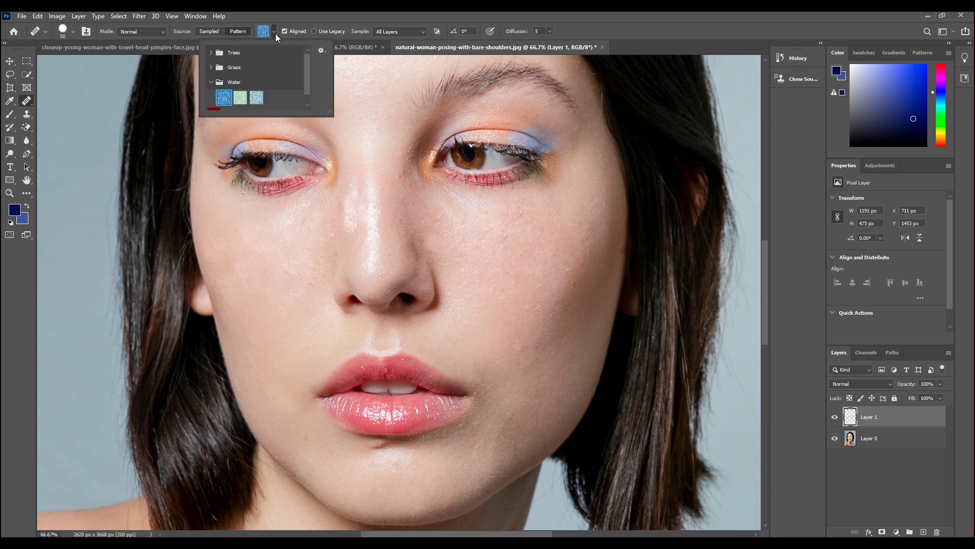
left_click(248, 99)
left_click(255, 99)
left_click(297, 226)
mouse_move(279, 240)
left_mouse_down()
mouse_move(309, 229)
mouse_move(300, 270)
mouse_move(347, 240)
mouse_move(355, 200)
mouse_move(305, 214)
mouse_move(269, 295)
mouse_move(332, 302)
mouse_move(378, 292)
mouse_move(333, 229)
mouse_move(252, 233)
mouse_move(275, 224)
mouse_move(246, 285)
mouse_move(231, 243)
mouse_move(238, 228)
mouse_move(367, 213)
mouse_move(398, 236)
mouse_move(379, 157)
mouse_move(276, 220)
mouse_move(248, 312)
mouse_move(369, 320)
mouse_move(320, 314)
mouse_move(279, 243)
mouse_move(226, 213)
mouse_move(220, 233)
left_mouse_up()
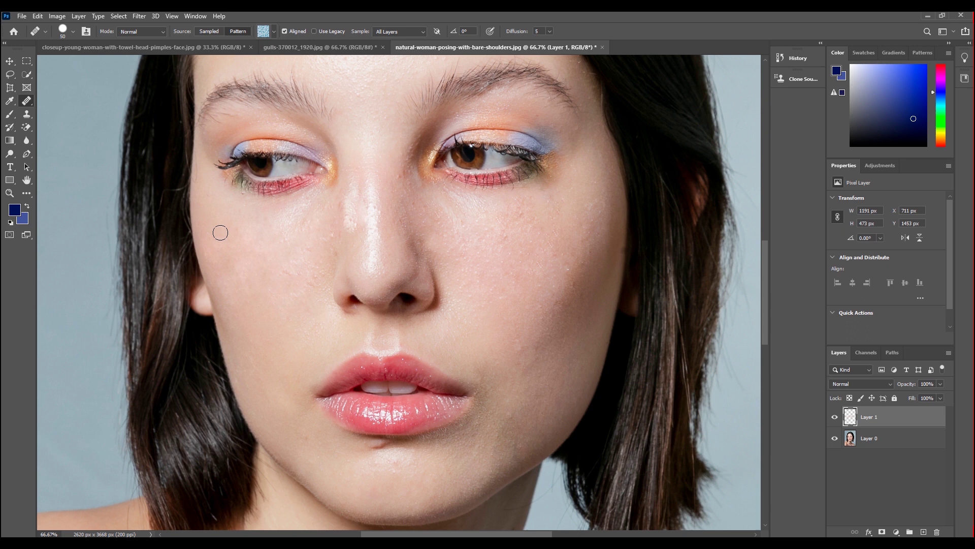
right_click(27, 100)
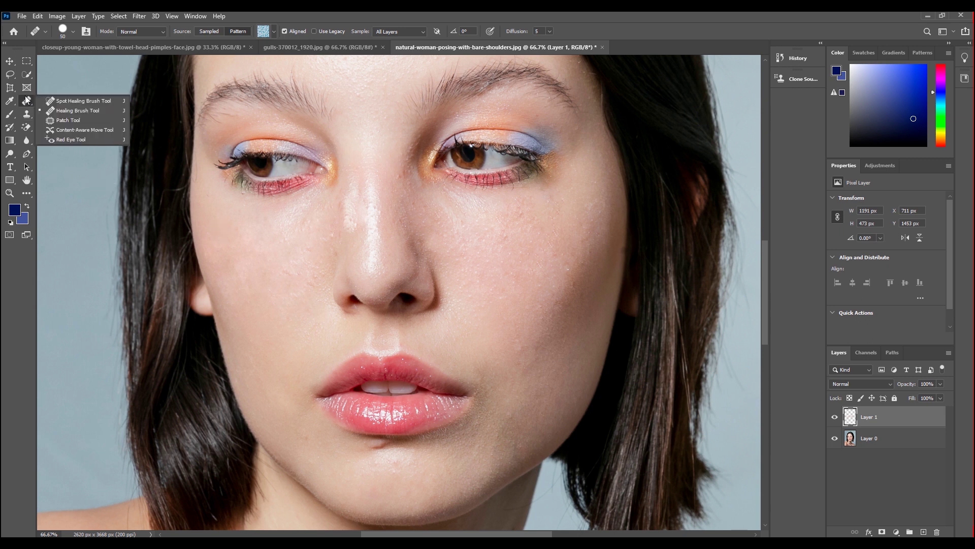
Select the Patch Tool and bring up the gulls-370012_1920.jpg photo.
left_click(63, 120)
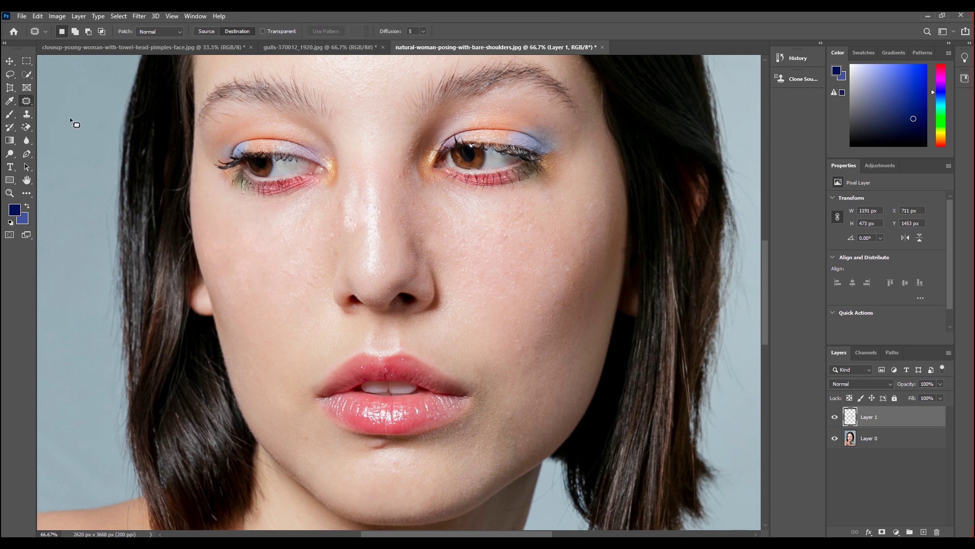
left_click(296, 46)
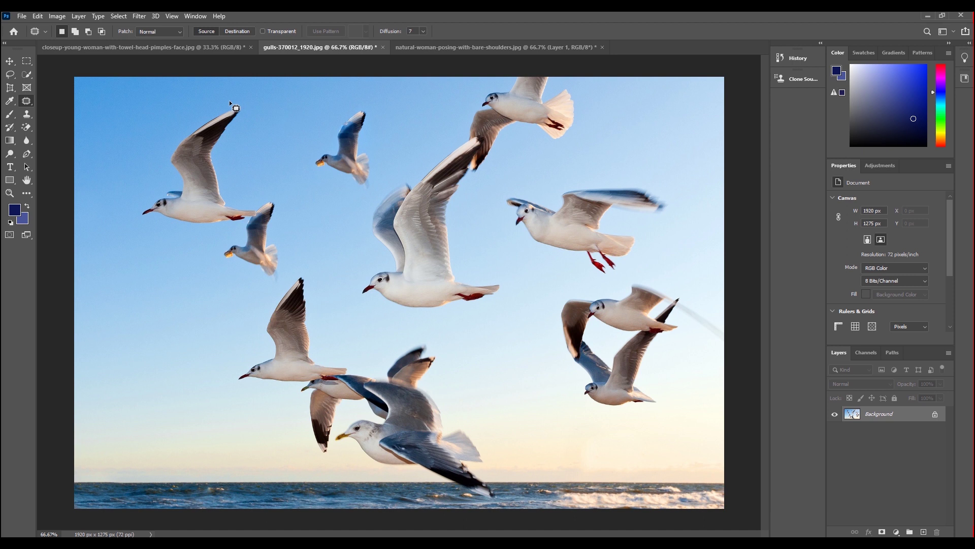
Patch the upper-left gull out with clear sky and clear the selection.
mouse_move(227, 101)
left_mouse_down()
mouse_move(117, 211)
mouse_move(168, 252)
mouse_move(252, 223)
mouse_move(265, 115)
mouse_move(237, 96)
mouse_move(227, 103)
left_mouse_up()
mouse_move(199, 169)
left_mouse_down()
mouse_move(188, 309)
mouse_move(167, 342)
left_mouse_up()
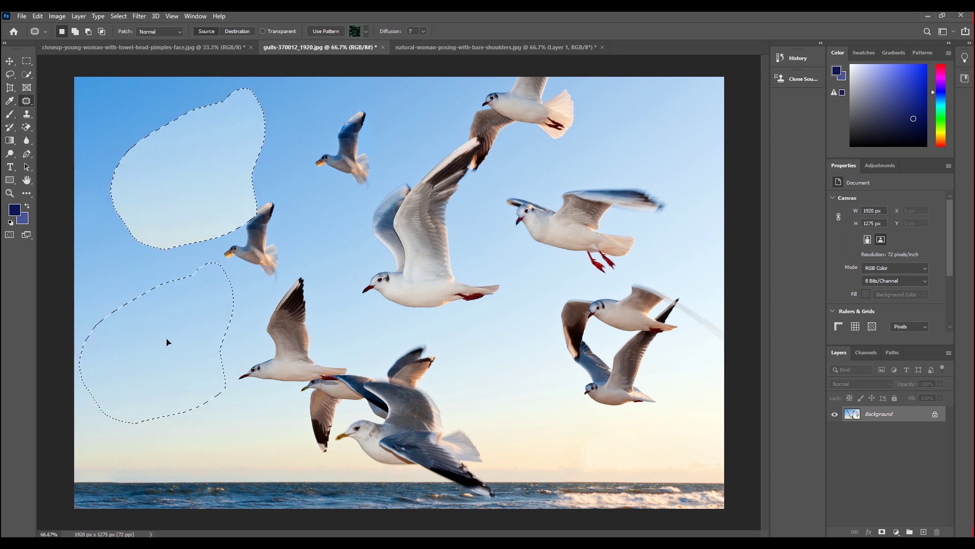
left_click_drag(167, 341, 167, 340)
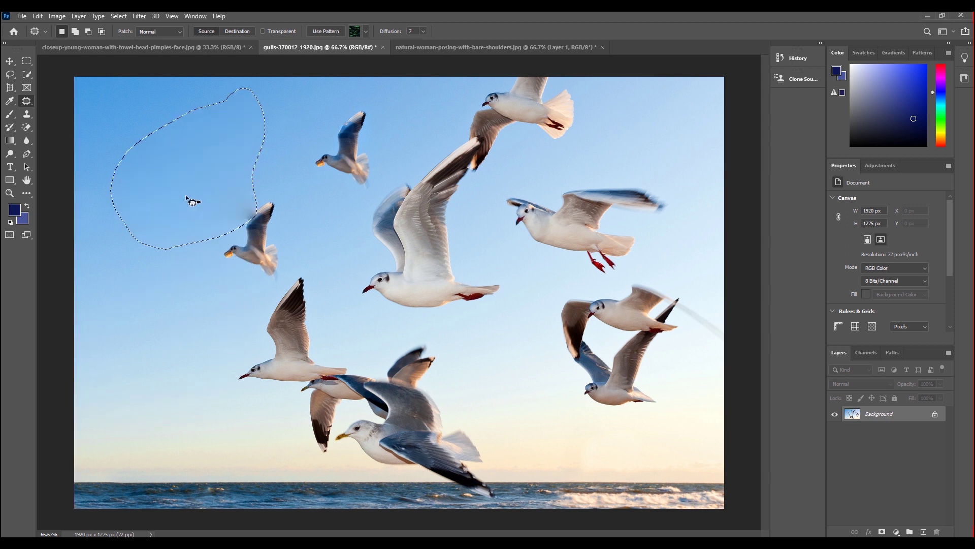
left_click(331, 243)
Patch the small gull out with nearby sky, deselect, then revert that removal.
mouse_move(367, 106)
left_mouse_down()
mouse_move(374, 184)
mouse_move(385, 120)
mouse_move(367, 107)
left_mouse_up()
mouse_move(336, 198)
left_mouse_down()
mouse_move(177, 362)
mouse_move(163, 395)
mouse_move(161, 376)
mouse_move(202, 345)
mouse_move(155, 385)
mouse_move(145, 415)
left_mouse_up()
key("ctrl+d")
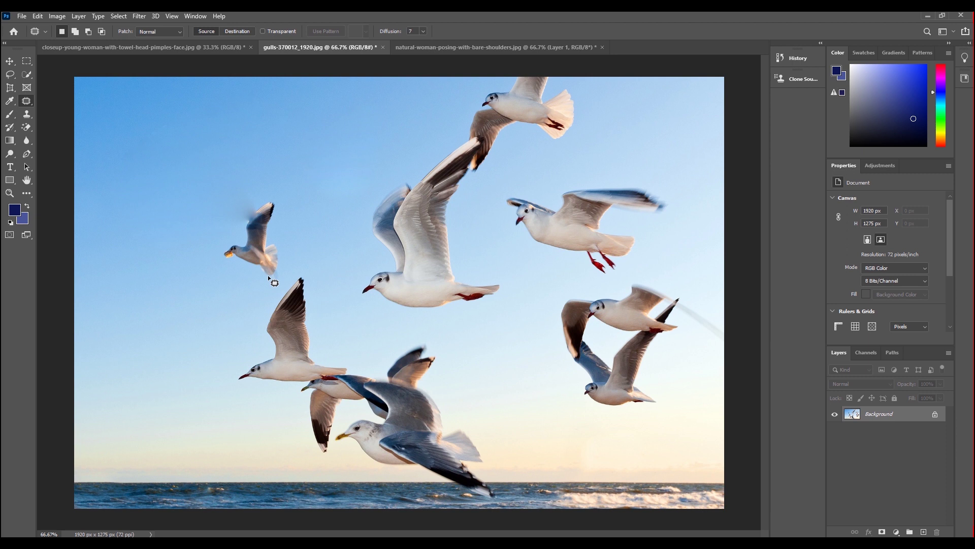
key("ctrl+shift+z")
key("ctrl+shift+z")
key("ctrl+shift+z")
key("ctrl+shift+z")
Restore the gull, set Patch to Destination, and copy the upper-left gull into the lower-left sky.
key("ctrl+shift+z")
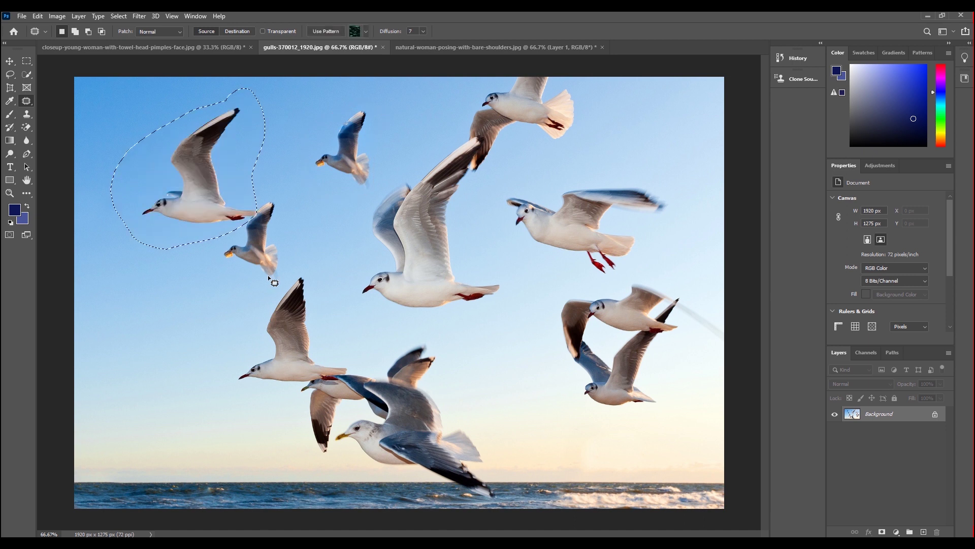
key("ctrl+shift+z")
left_click(236, 29)
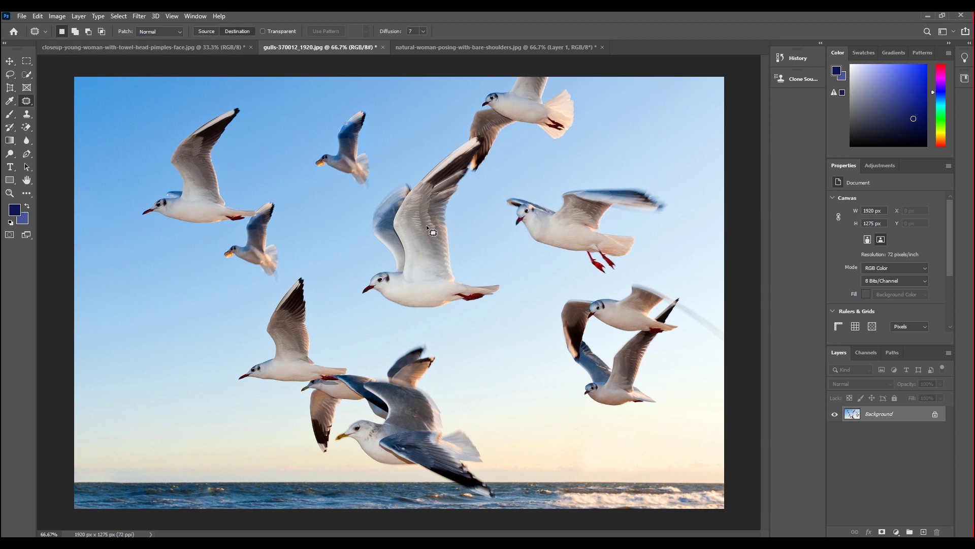
mouse_move(221, 101)
left_mouse_down()
mouse_move(150, 258)
mouse_move(231, 239)
mouse_move(265, 214)
mouse_move(261, 151)
mouse_move(242, 102)
mouse_move(221, 102)
left_mouse_up()
mouse_move(198, 191)
left_mouse_down()
mouse_move(234, 174)
mouse_move(506, 376)
mouse_move(152, 370)
mouse_move(167, 406)
left_mouse_up()
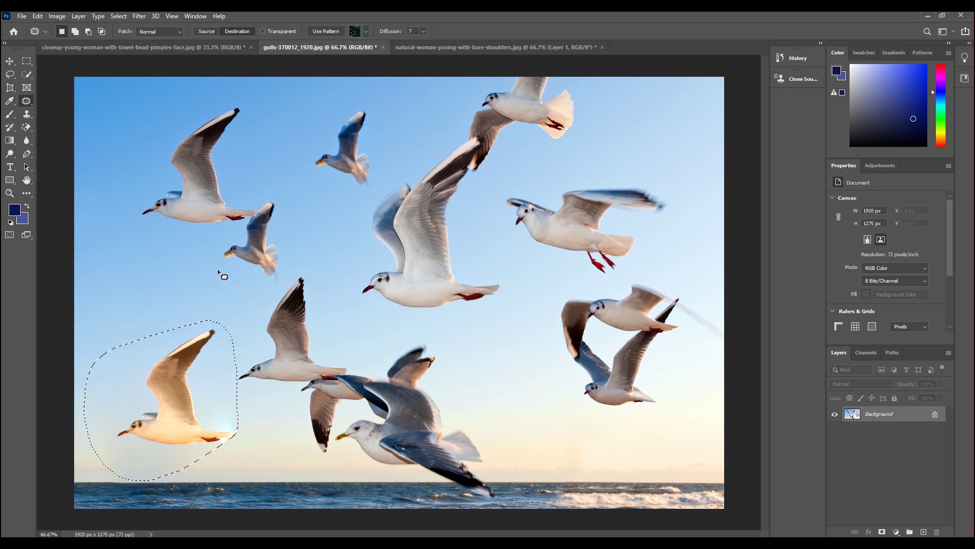
key("ctrl+d")
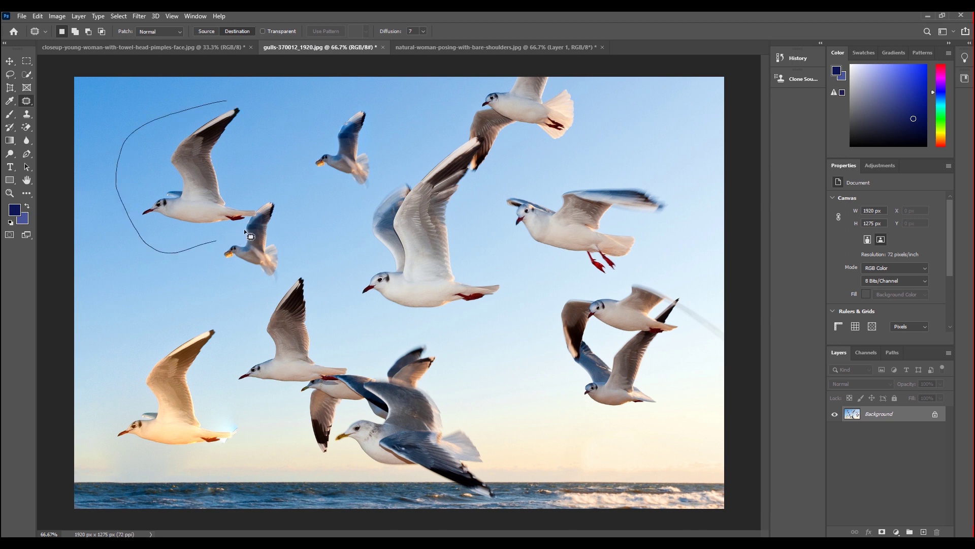
Copy the upper-left gull to the bottom right above the sea and deselect.
left_click_drag(127, 139, 223, 95)
mouse_move(191, 185)
left_mouse_down()
mouse_move(609, 507)
mouse_move(572, 483)
left_mouse_up()
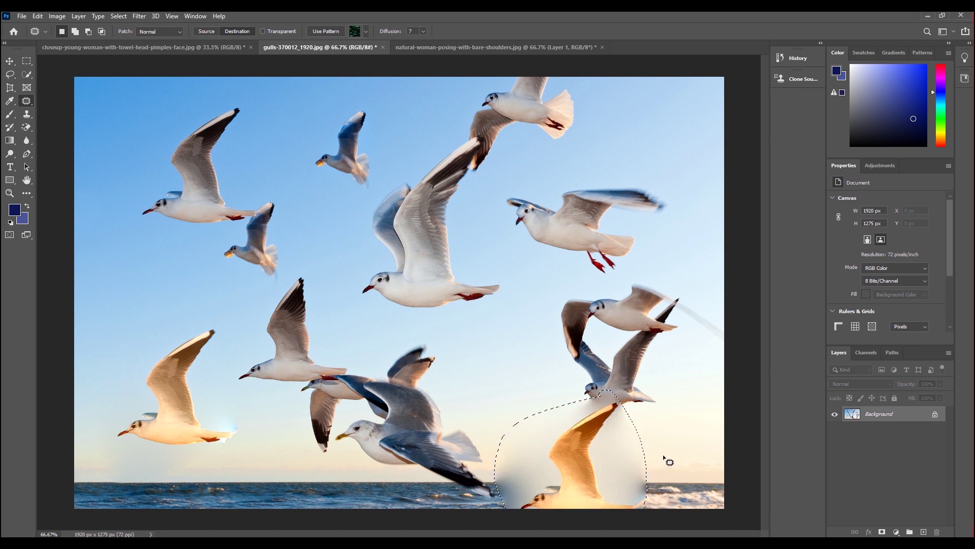
key("ctrl+d")
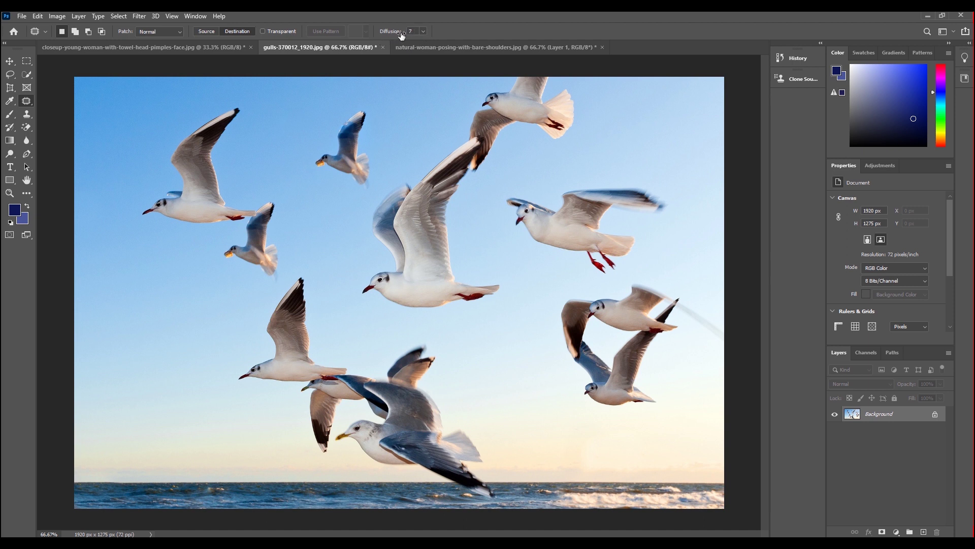
At Patch Diffusion 1, copy a small sea patch into the lower-left sky, then raise Diffusion to 7.
left_click_drag(394, 35, 391, 36)
left_click_drag(242, 483, 230, 502)
mouse_move(244, 490)
left_mouse_down()
mouse_move(203, 499)
mouse_move(167, 481)
left_mouse_up()
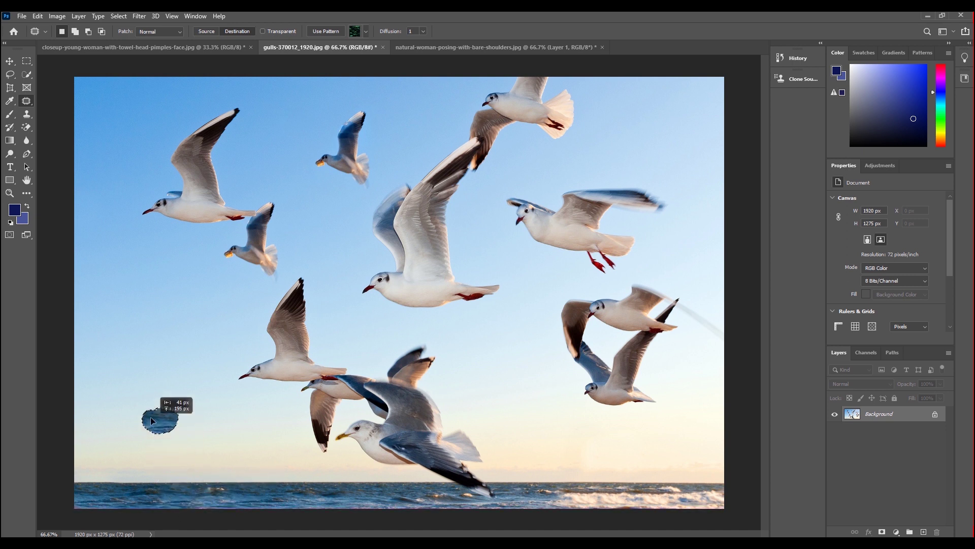
left_click_drag(167, 482, 150, 403)
key("ctrl+d")
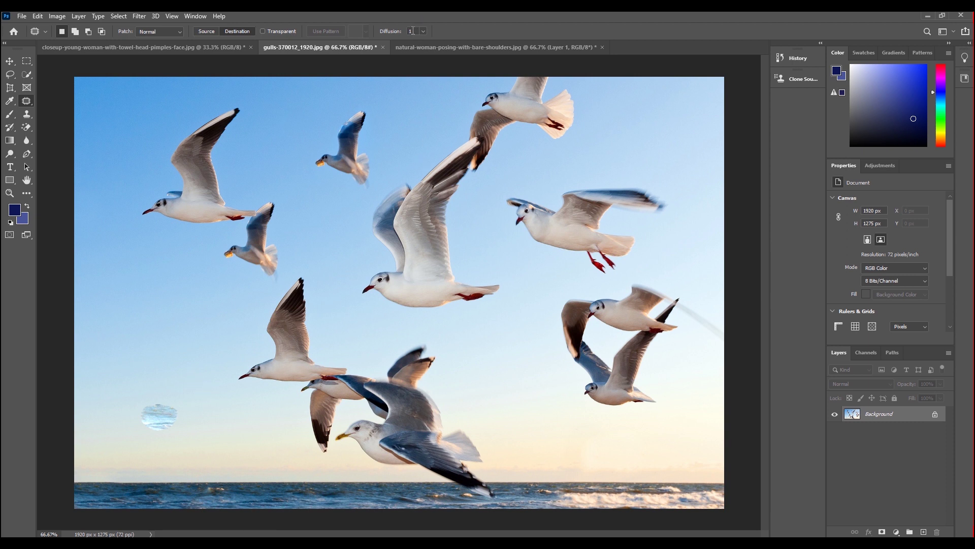
left_click_drag(386, 35, 416, 38)
Copy a second sea patch into the sky beside the first, then lower the Diffusion value.
mouse_move(231, 500)
left_mouse_down()
mouse_move(240, 445)
mouse_move(224, 404)
left_mouse_up()
left_click_drag(401, 36, 397, 37)
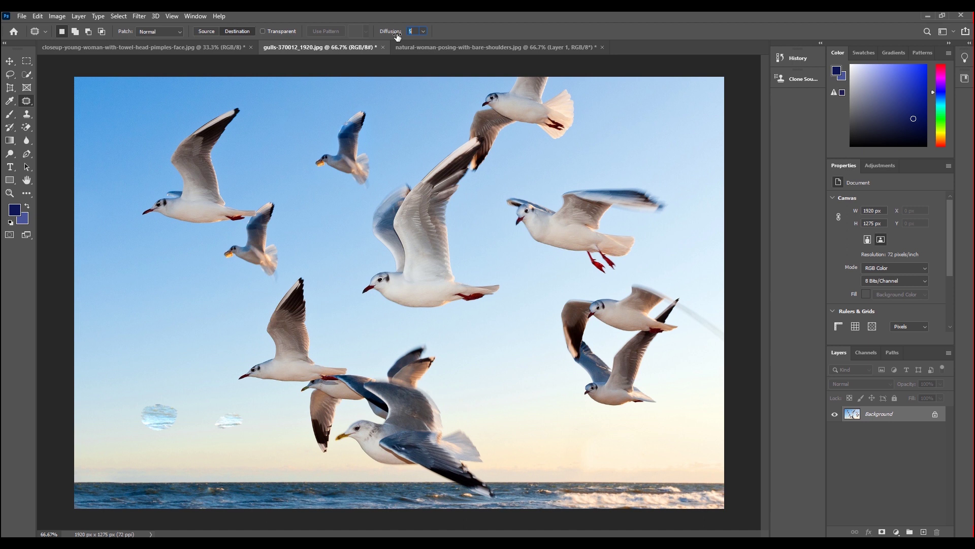